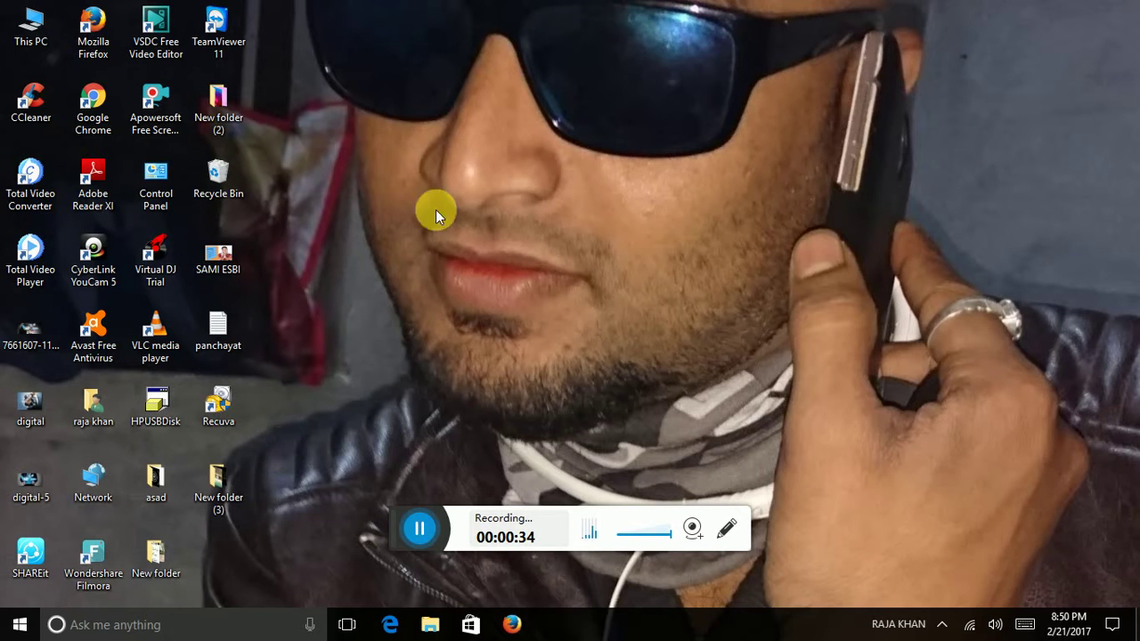
Browse the F: drive and its first folder to view the existing contents, and return to This PC.
double_click(13, 31)
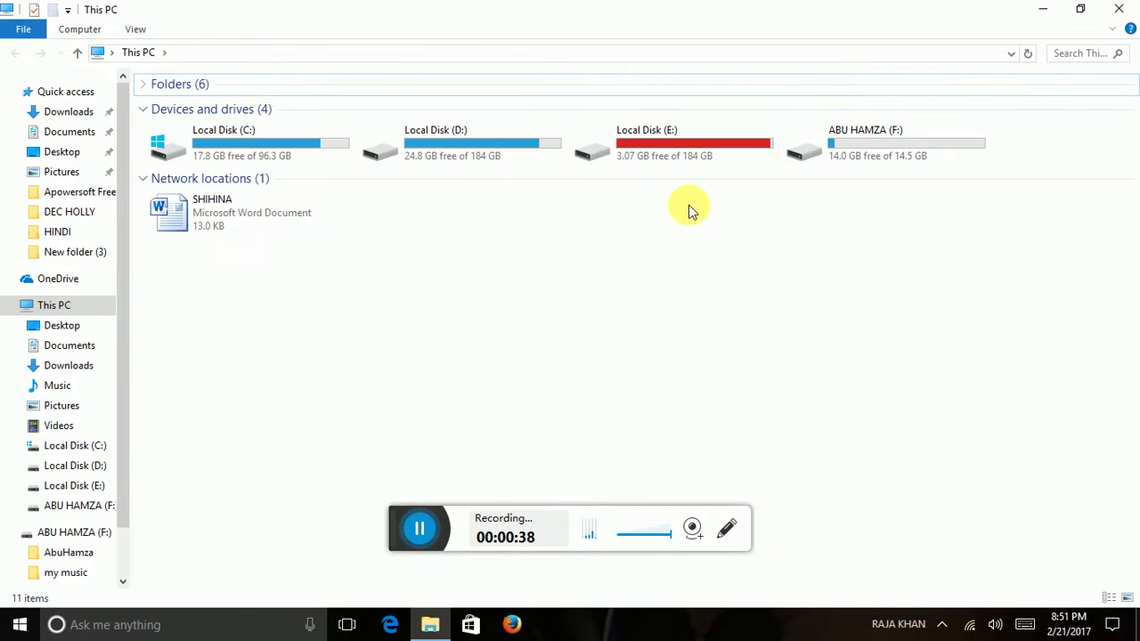
double_click(842, 159)
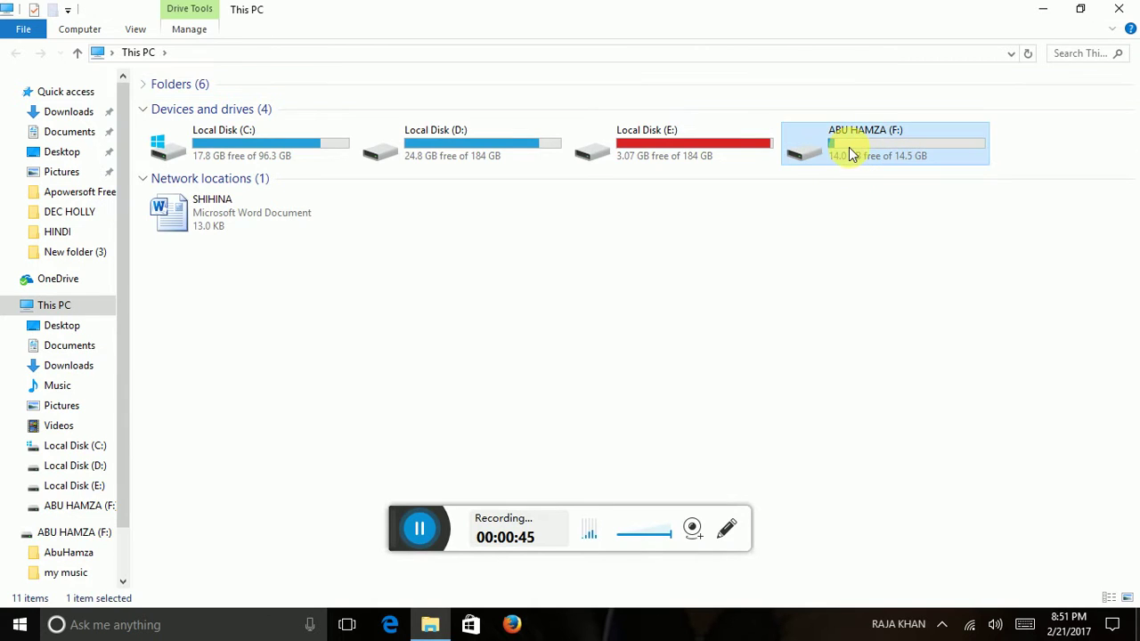
double_click(178, 107)
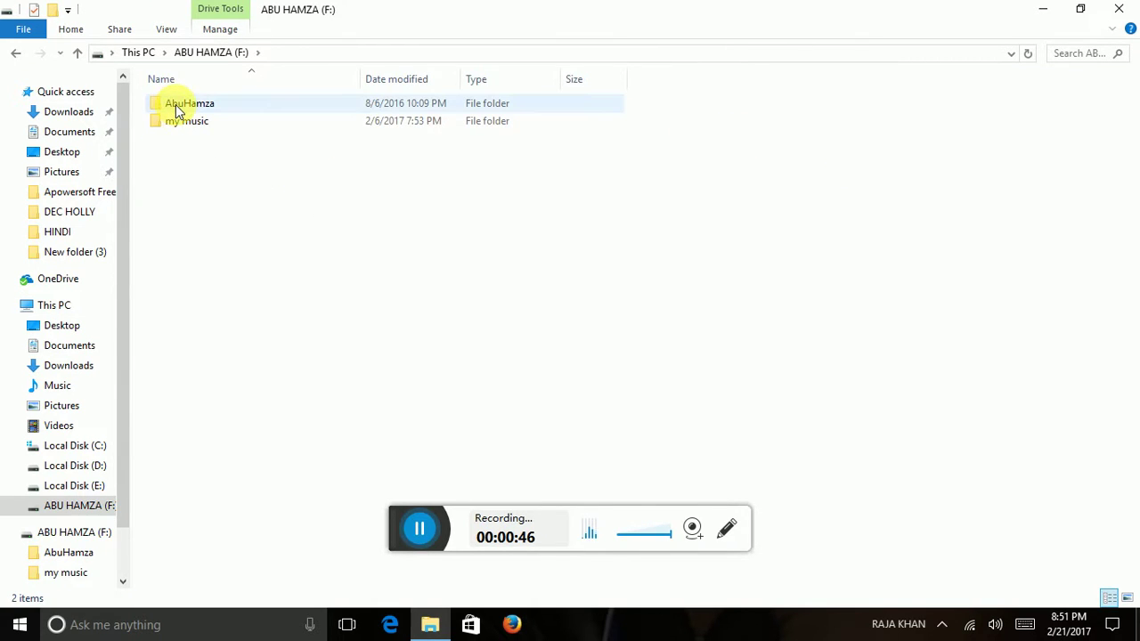
click(15, 53)
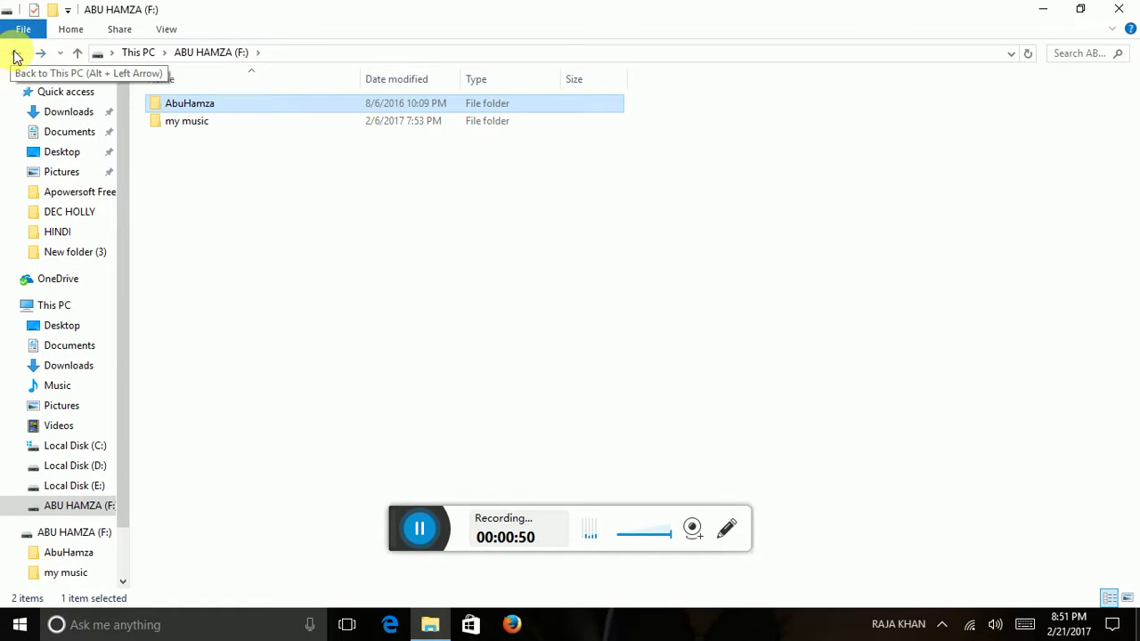
click(15, 53)
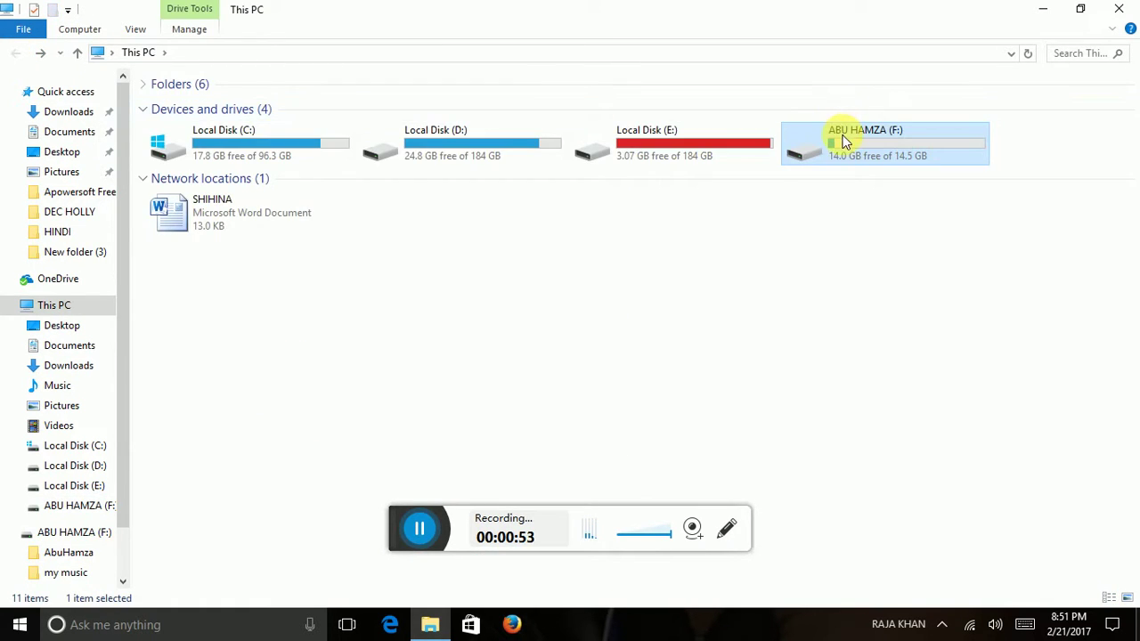
Quick-format the F: drive as FAT32 with a 16-kilobyte allocation unit size and close the format dialog.
right_click(841, 134)
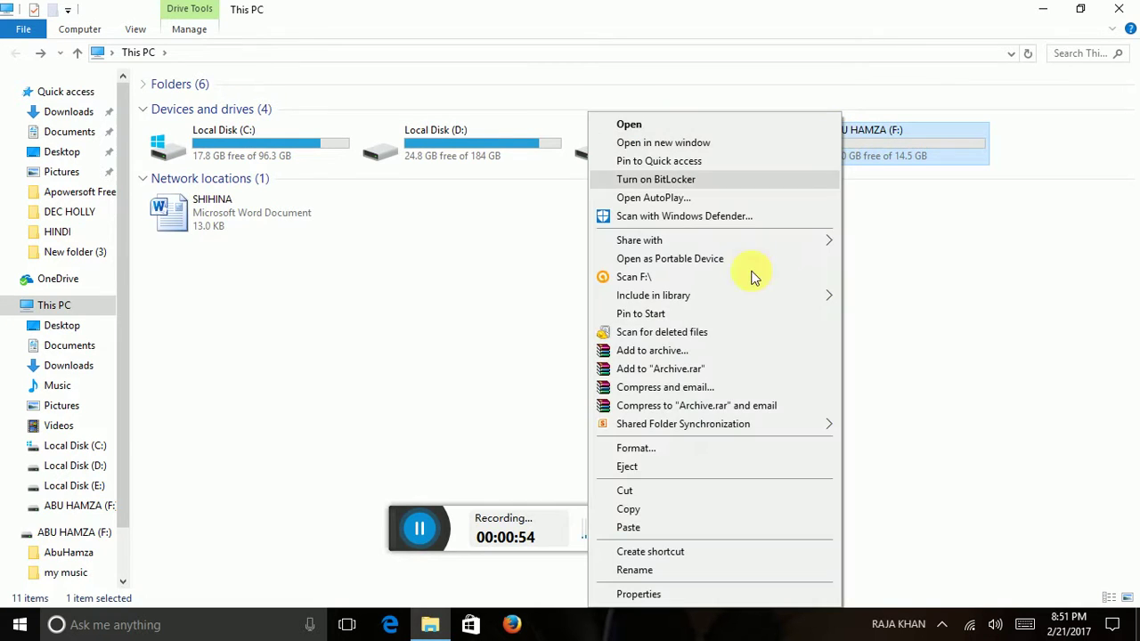
click(655, 450)
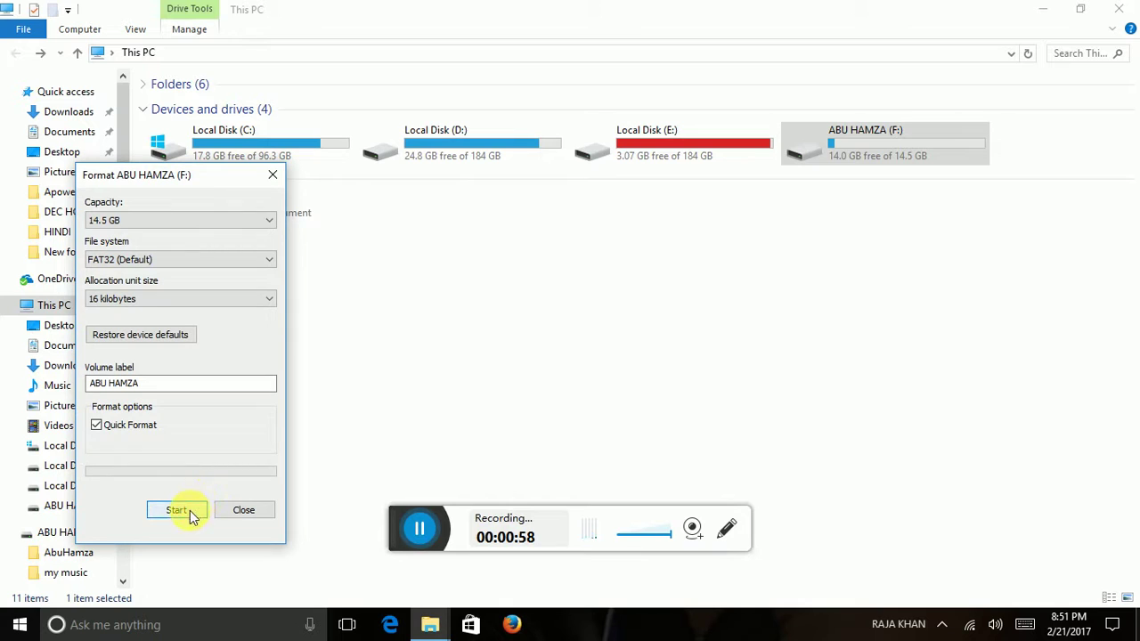
click(177, 510)
click(606, 314)
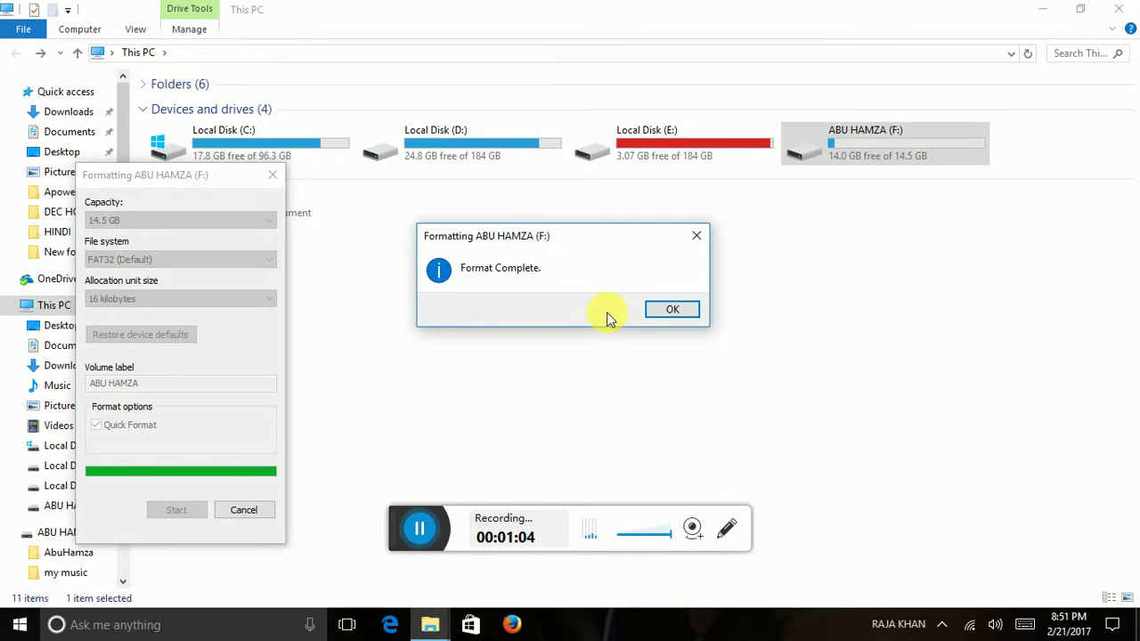
click(668, 312)
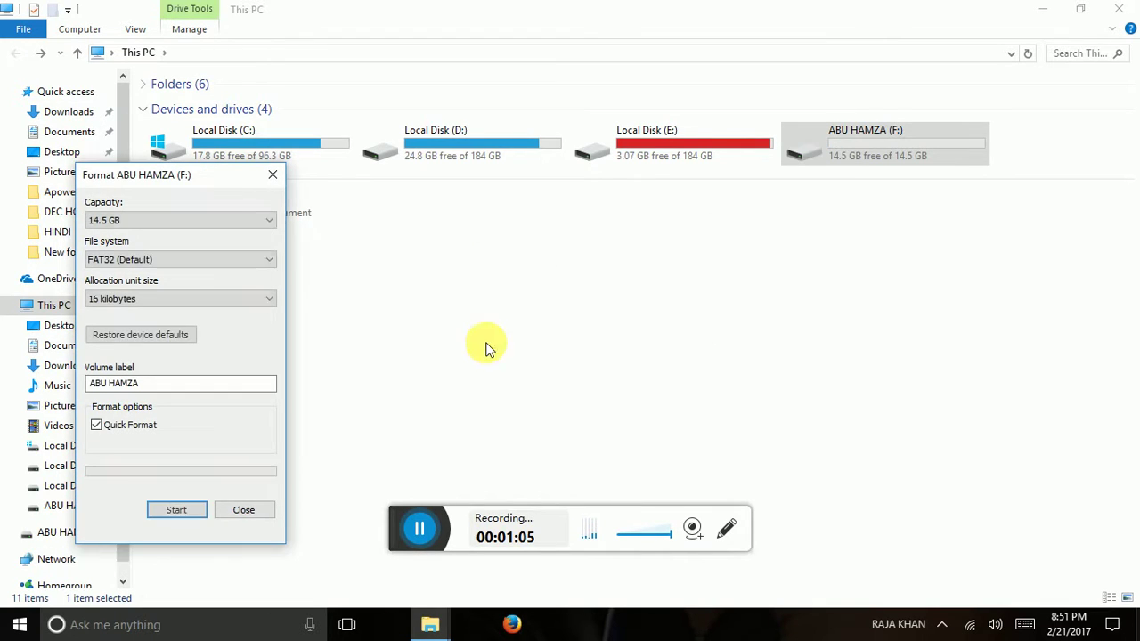
click(245, 511)
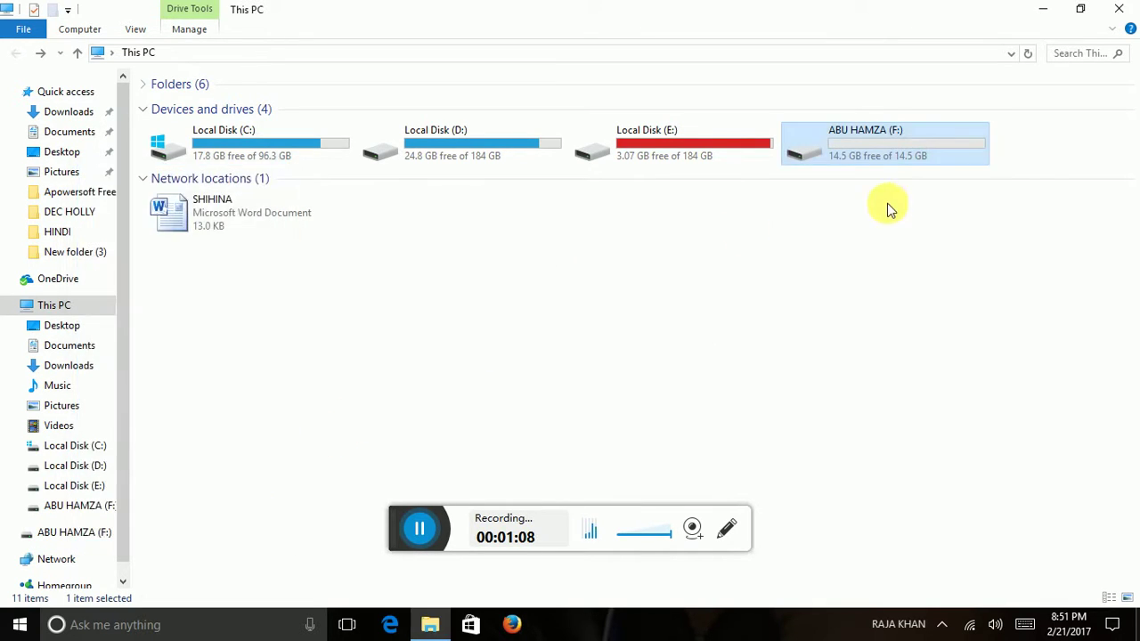
Check the contents of the formatted F: drive, and return to a refreshed desktop with the file window closed.
double_click(877, 146)
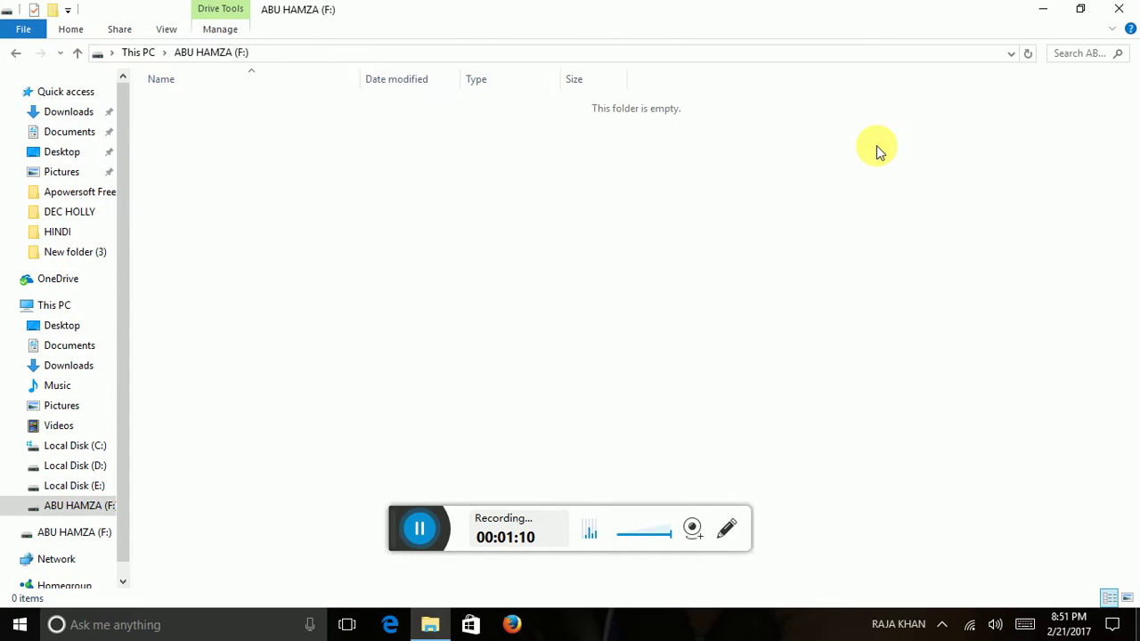
click(20, 54)
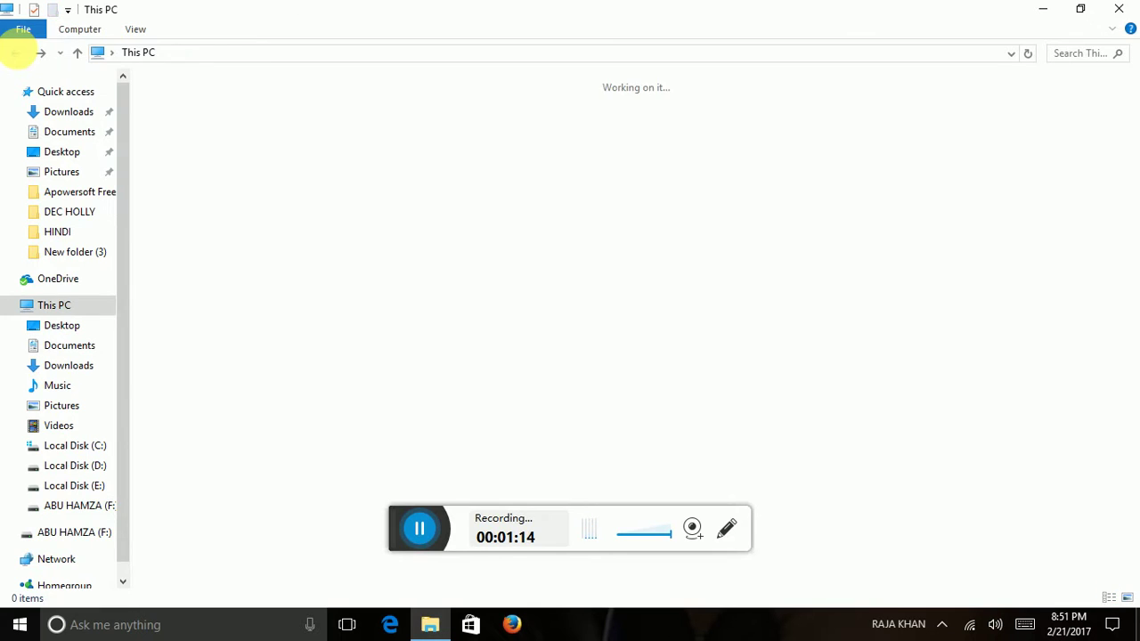
click(1120, 12)
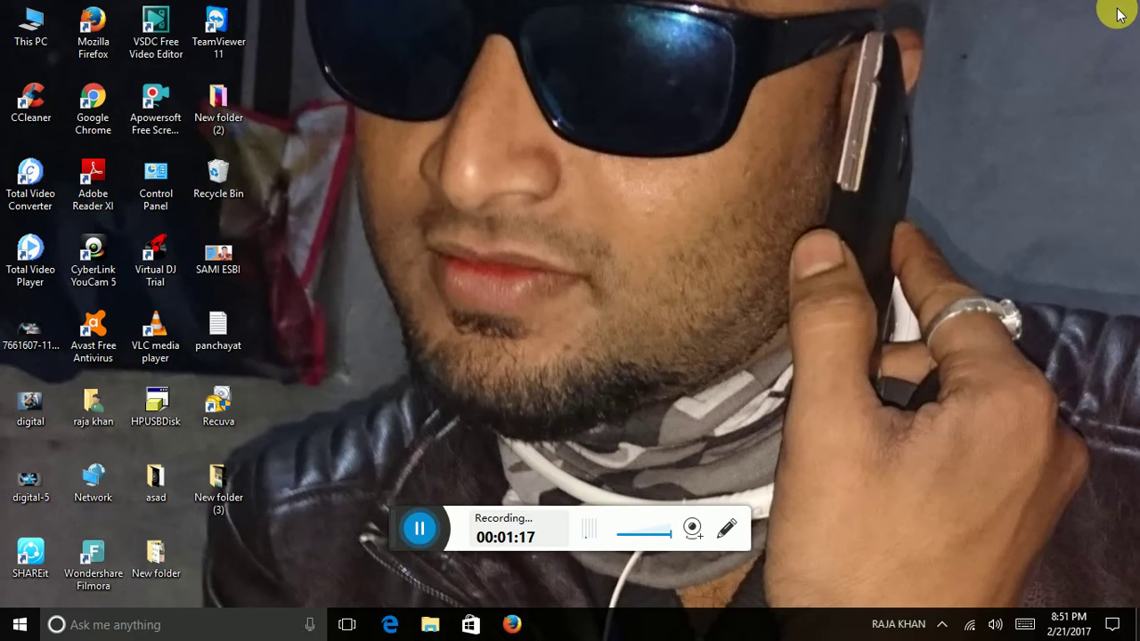
right_click(733, 184)
click(663, 234)
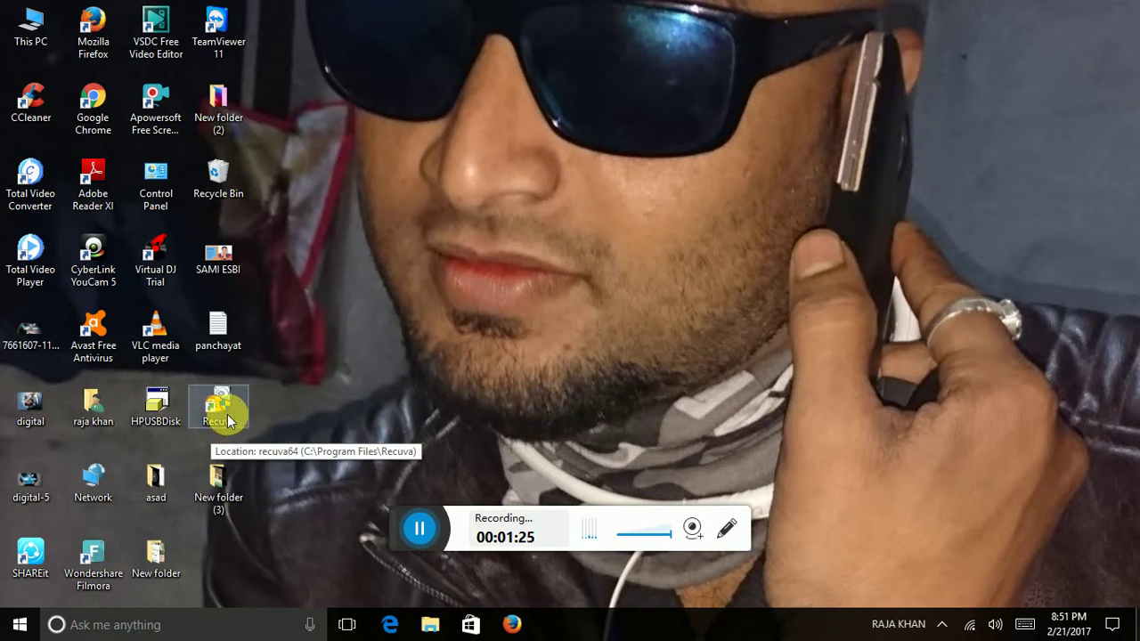
Launch Recuva and set the recovery wizard's file type to All Files.
double_click(227, 421)
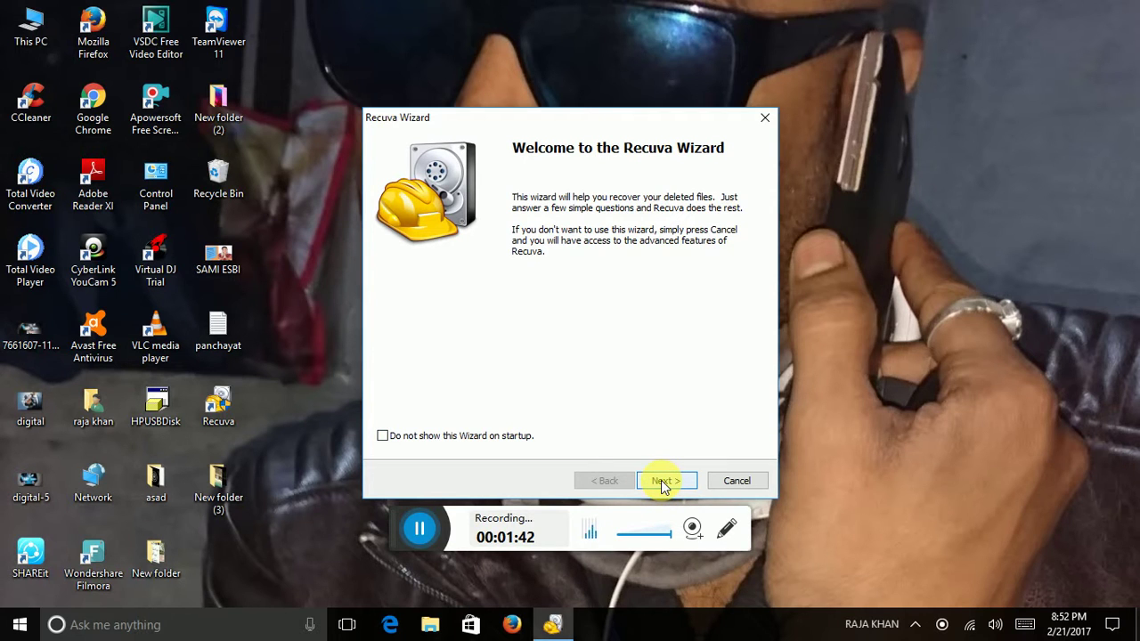
click(661, 480)
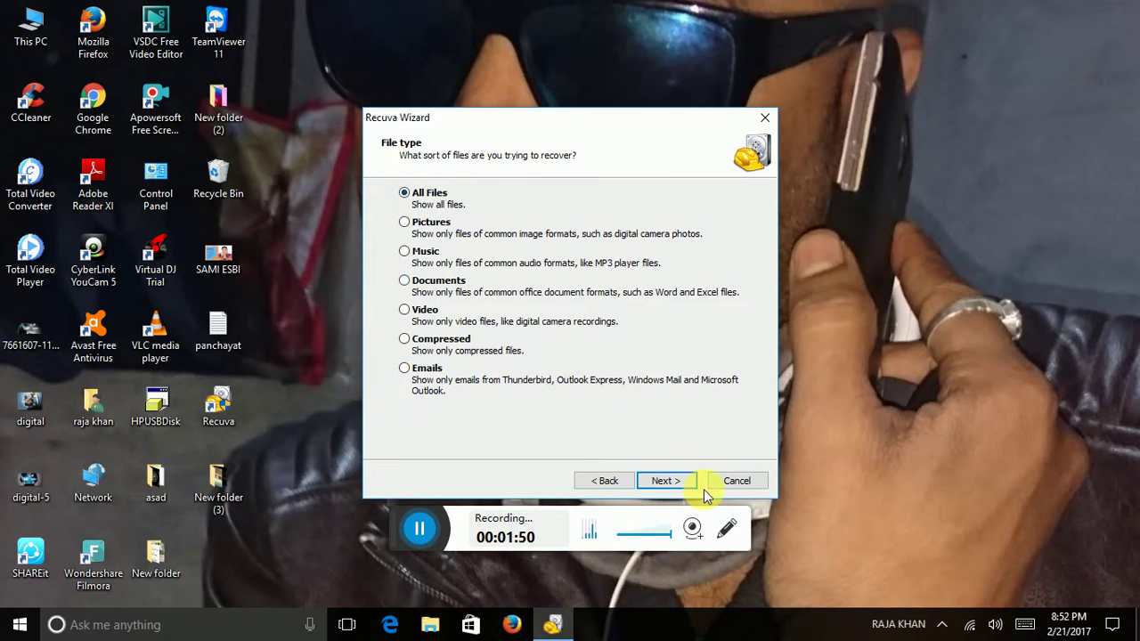
click(674, 483)
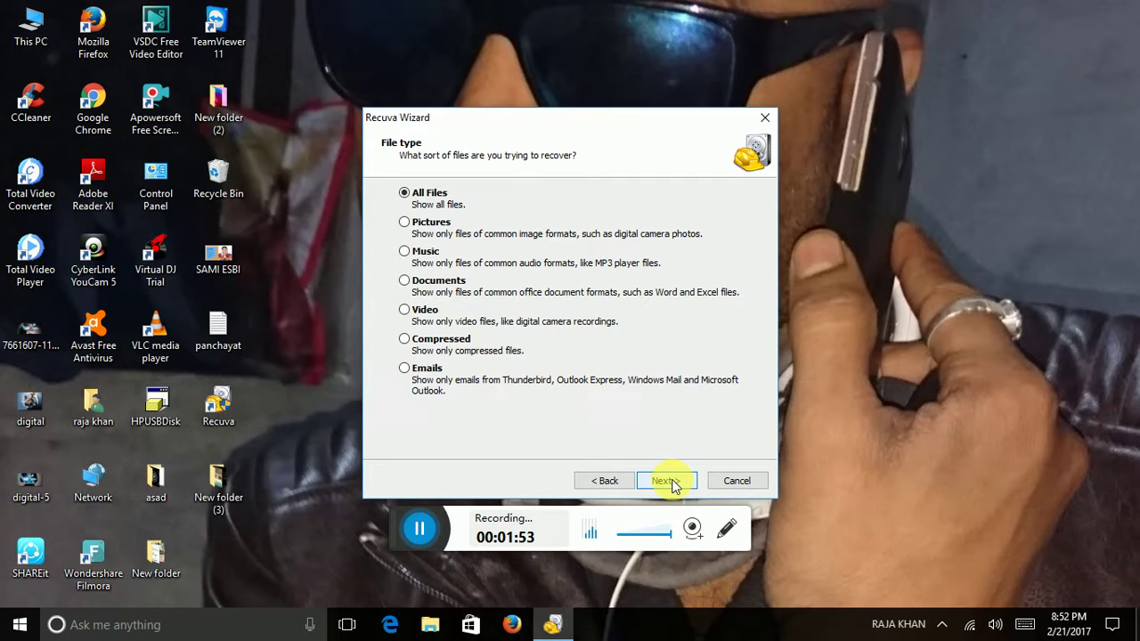
click(674, 484)
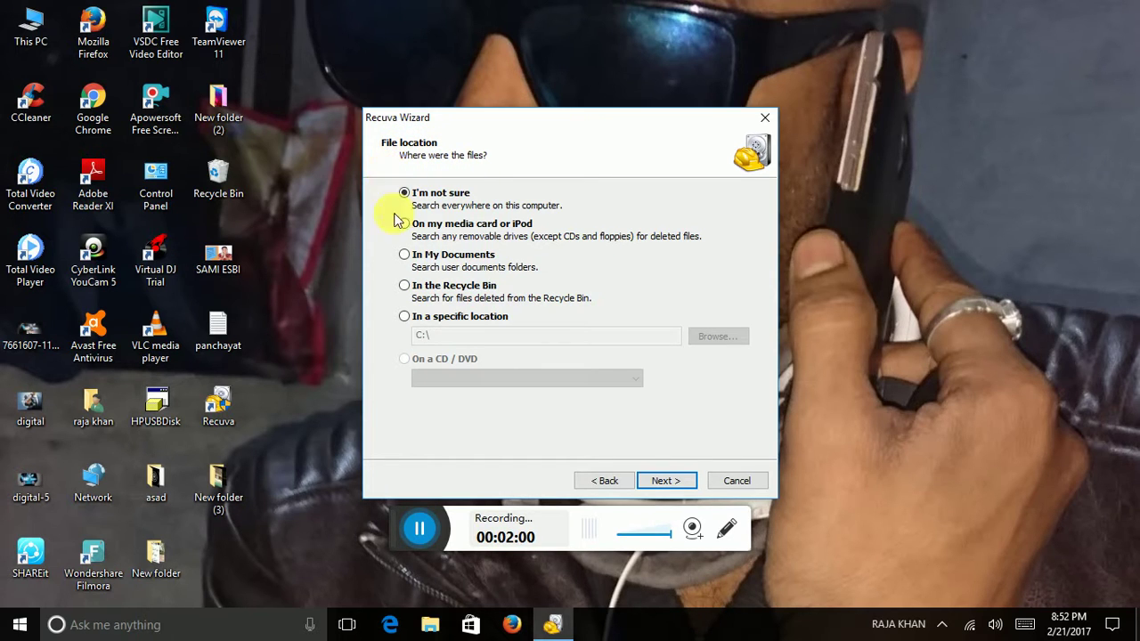
Set the wizard's file location to the specific location F:\ and continue to its final page.
click(406, 318)
click(734, 337)
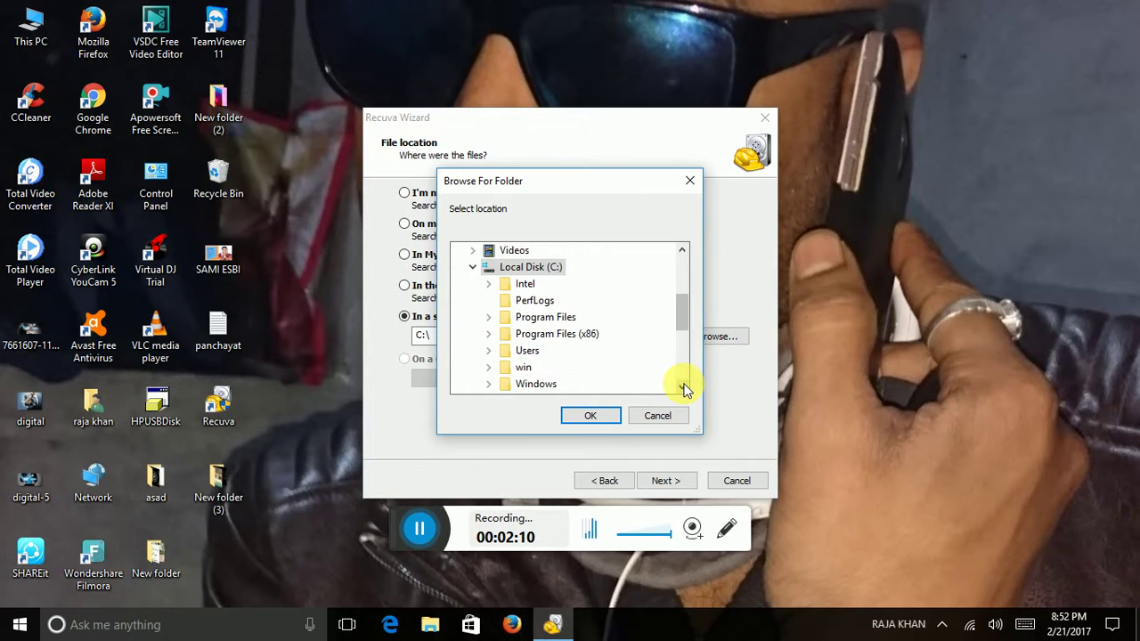
click(683, 386)
click(683, 386)
click(537, 384)
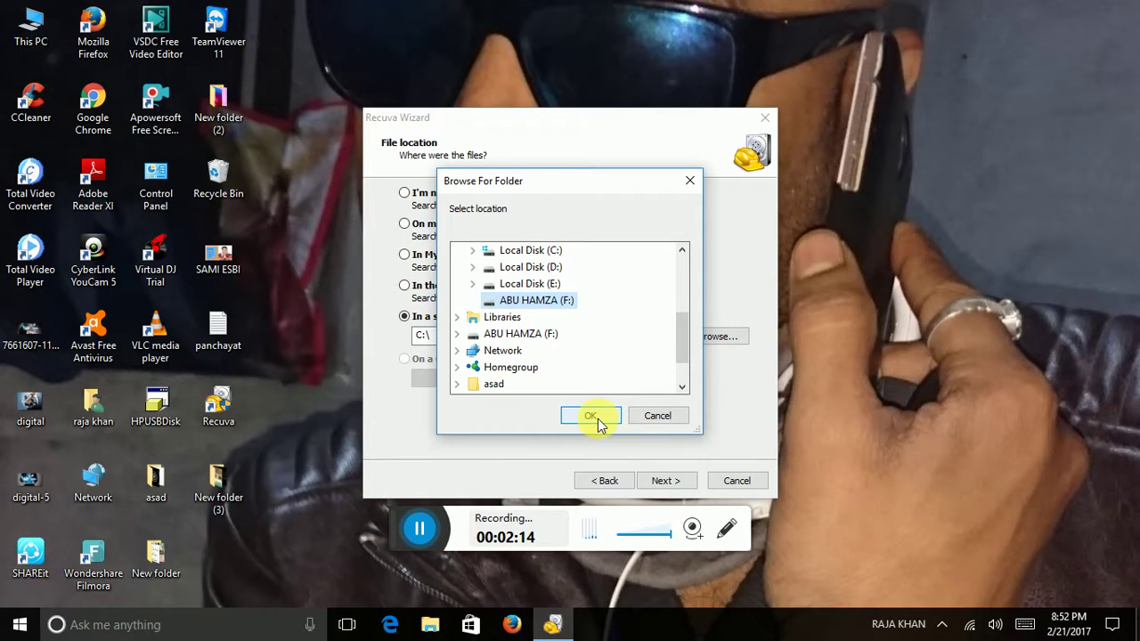
click(592, 417)
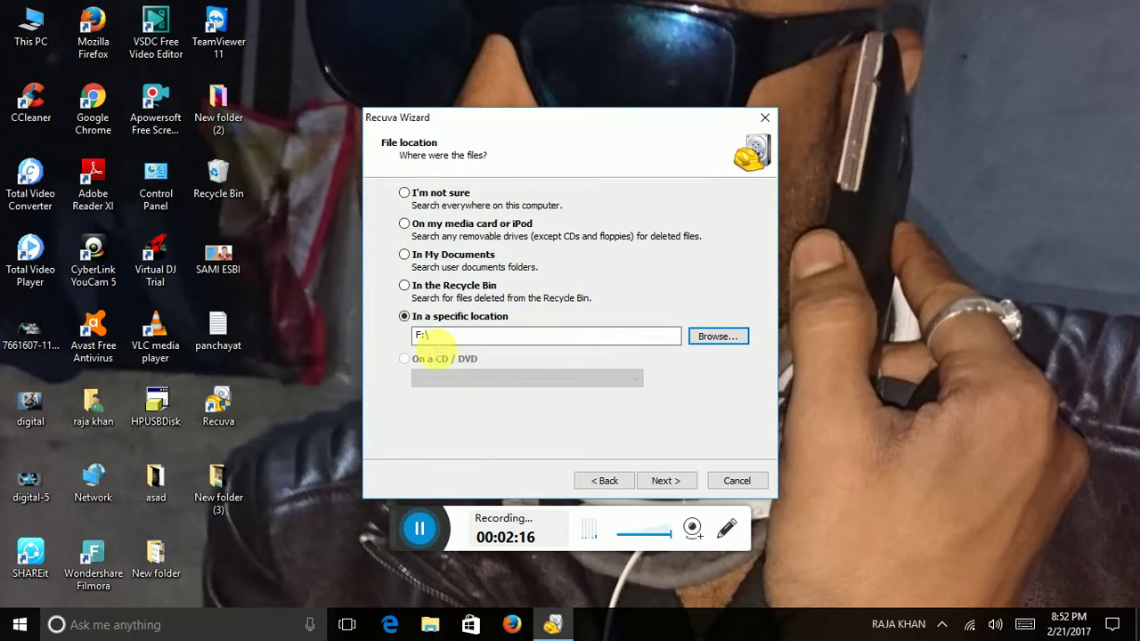
click(662, 480)
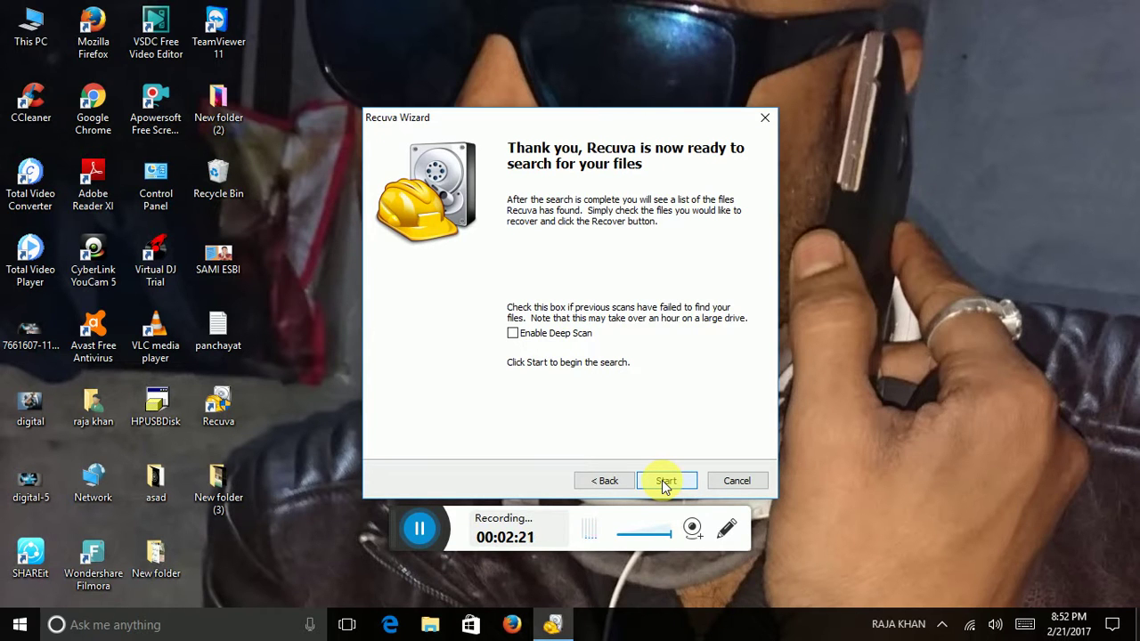
Scan the F: drive for deleted files, and repeat the scan with Deep Scan enabled.
click(666, 481)
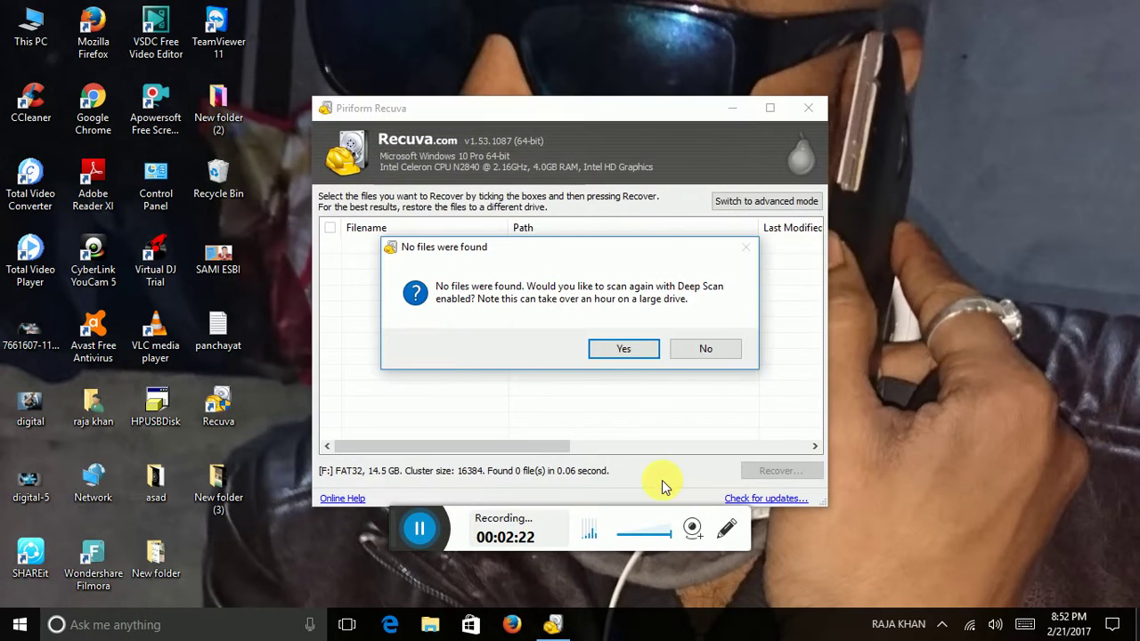
click(624, 353)
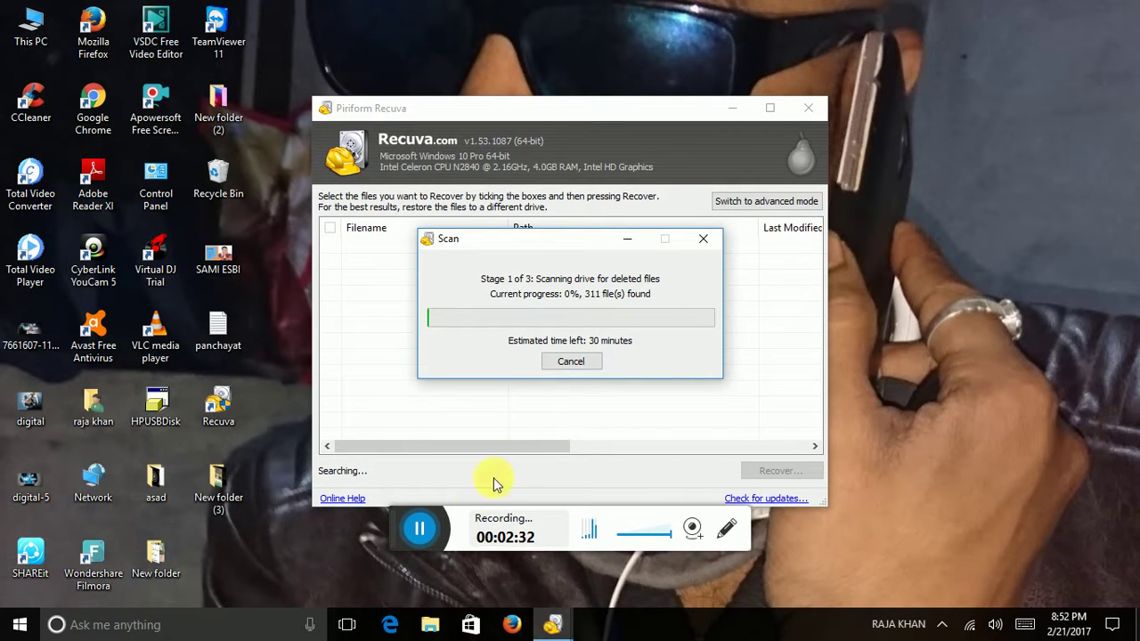
click(419, 528)
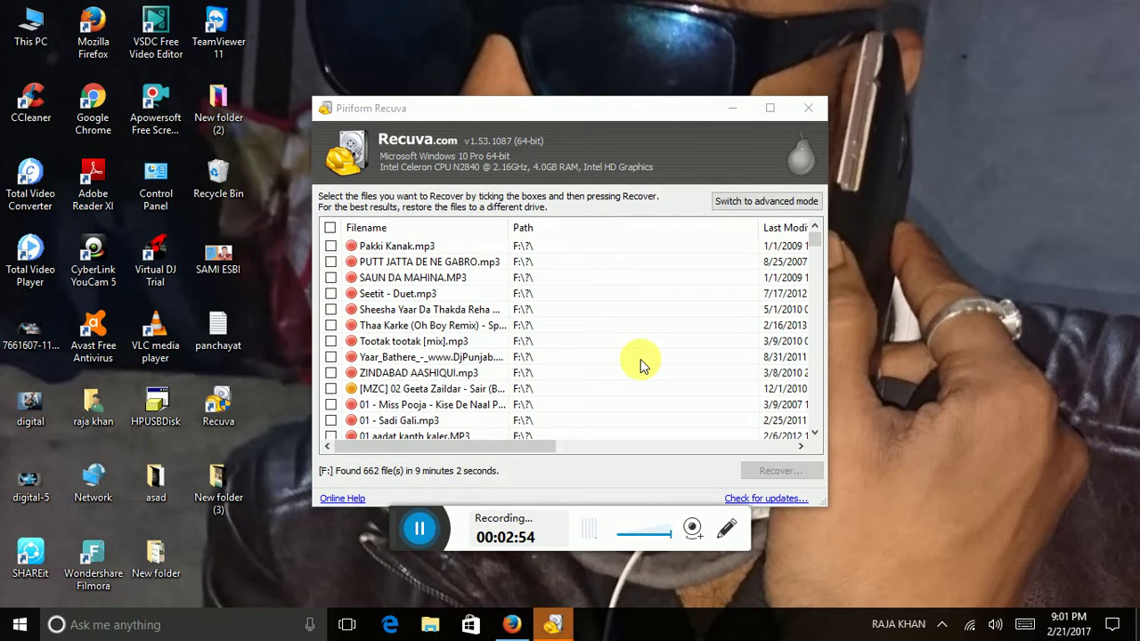
Review the list of recoverable files and mark all of them for recovery.
scroll(818, 423, down, 10)
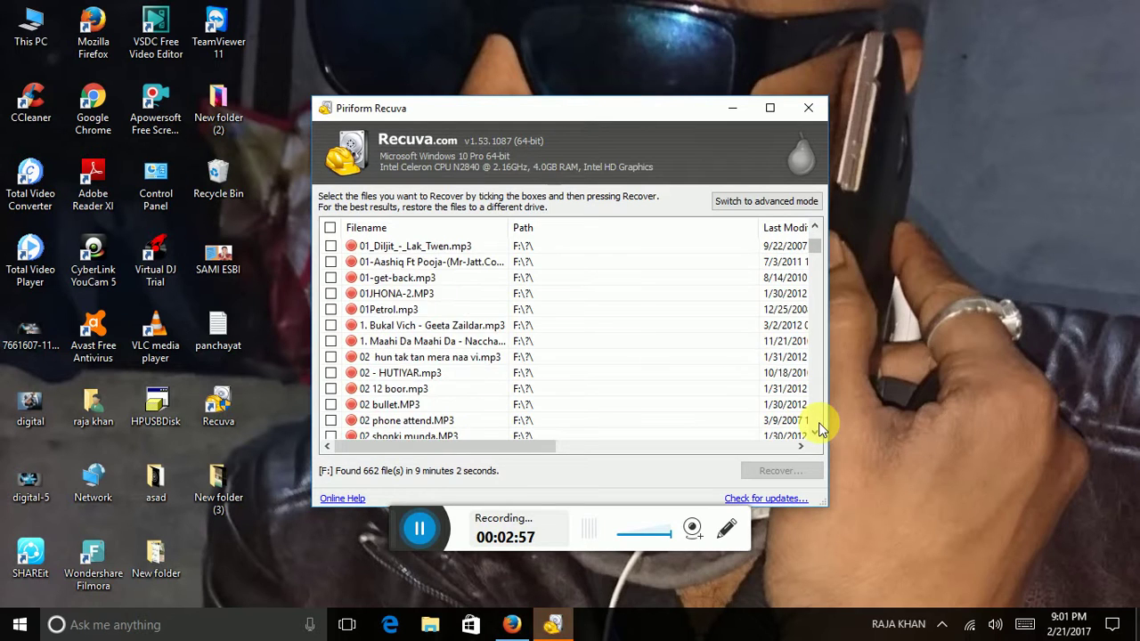
scroll(819, 422, down, 15)
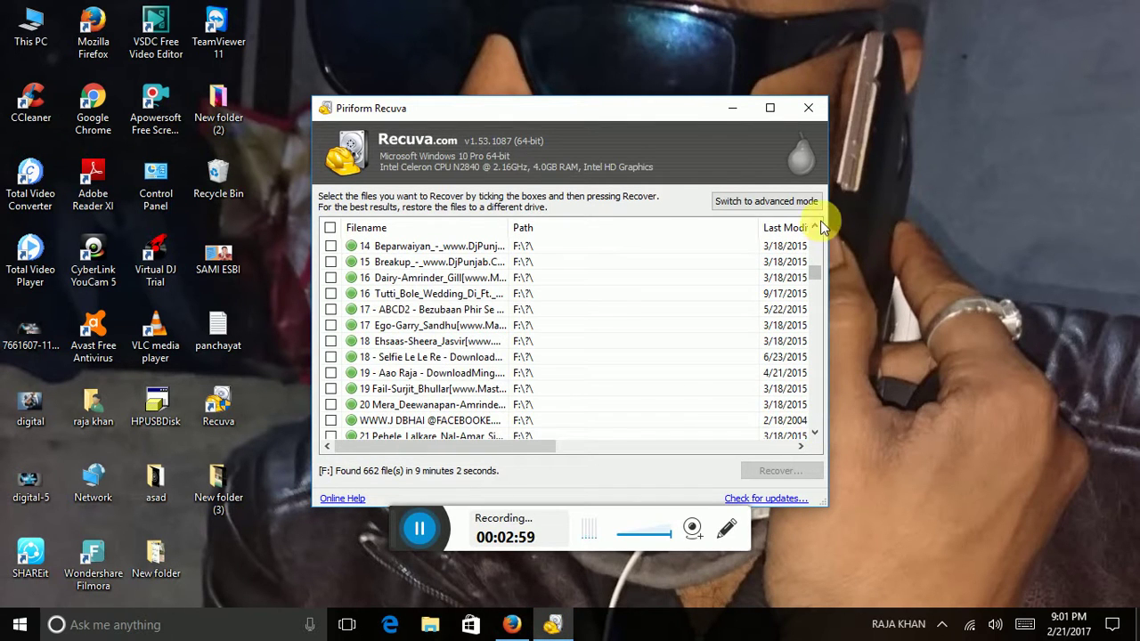
scroll(818, 230, up, 20)
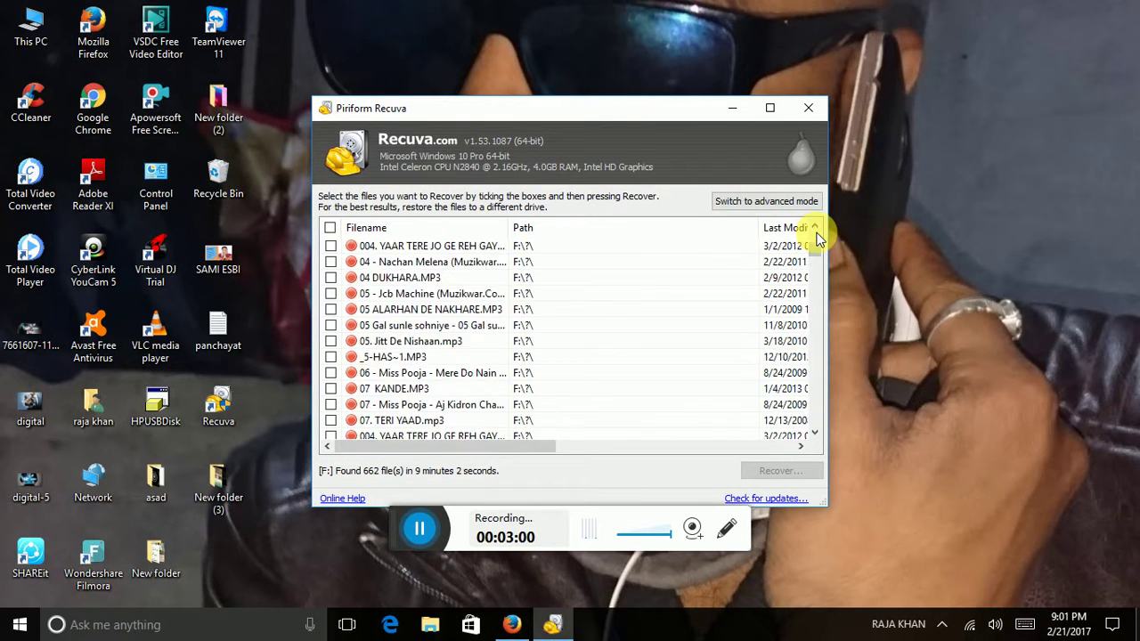
scroll(818, 239, up, 10)
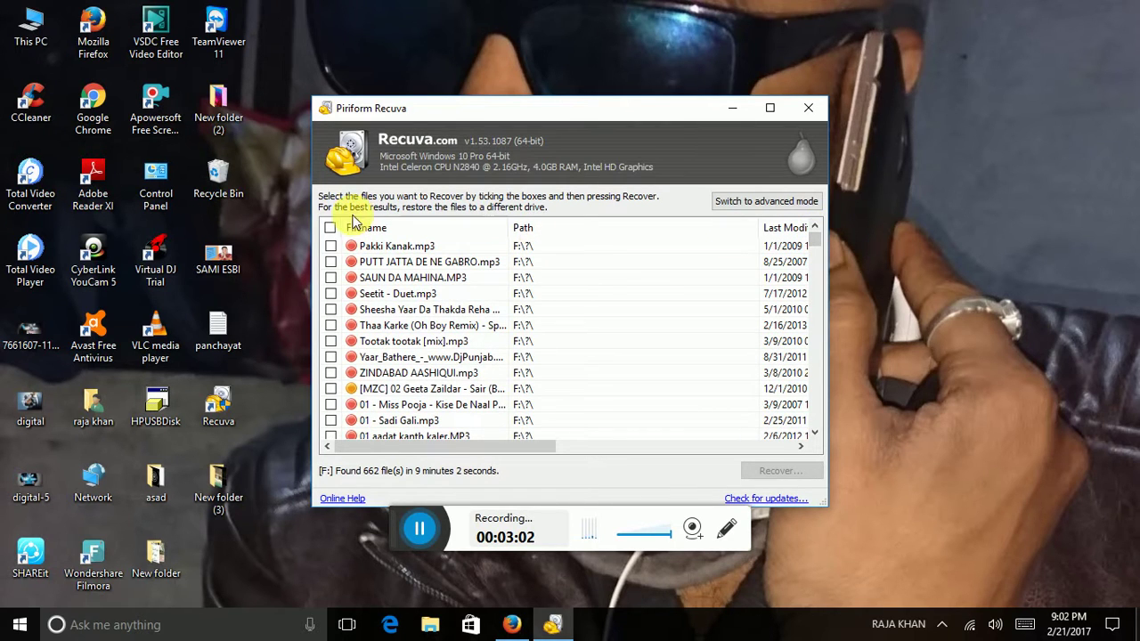
click(330, 230)
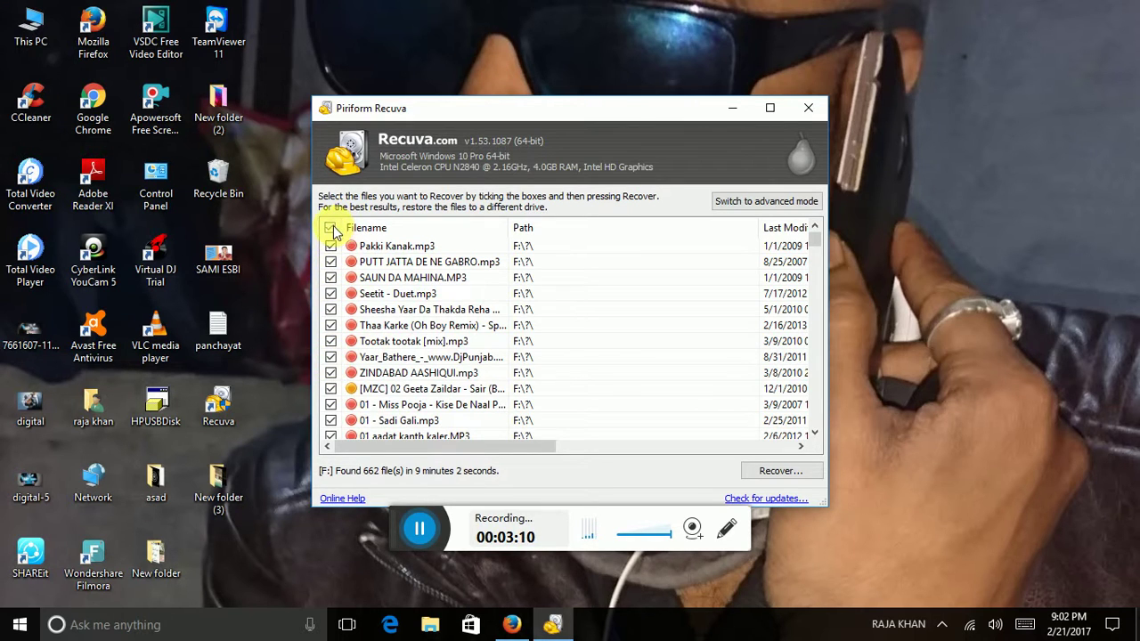
Recover all the marked files to the F: drive under This PC, agreeing to restore to the same drive.
click(780, 474)
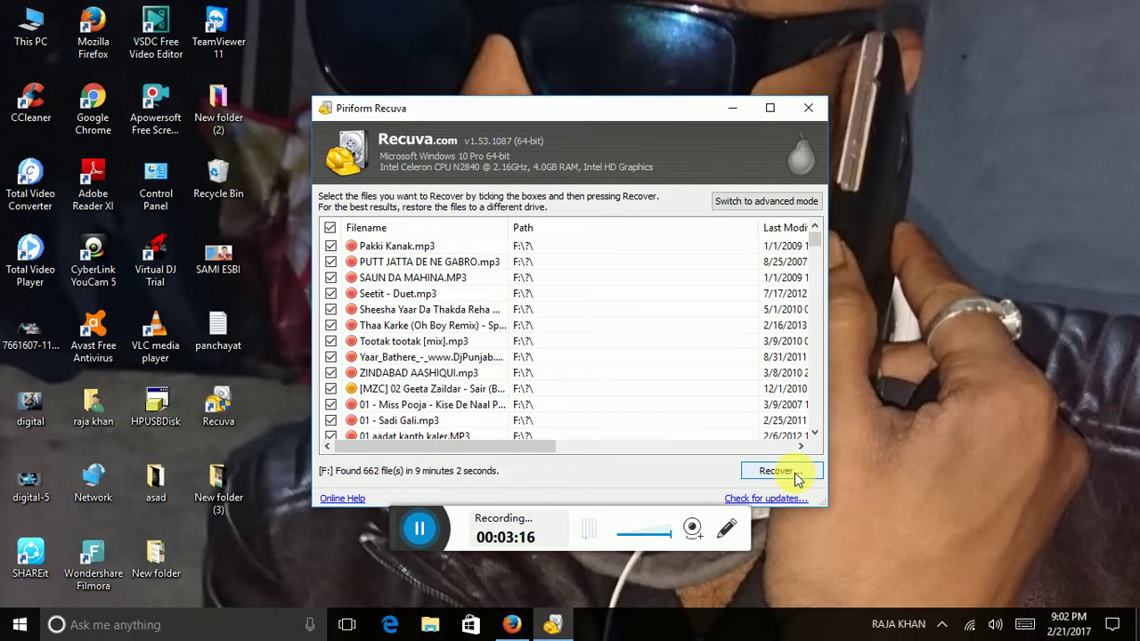
click(797, 475)
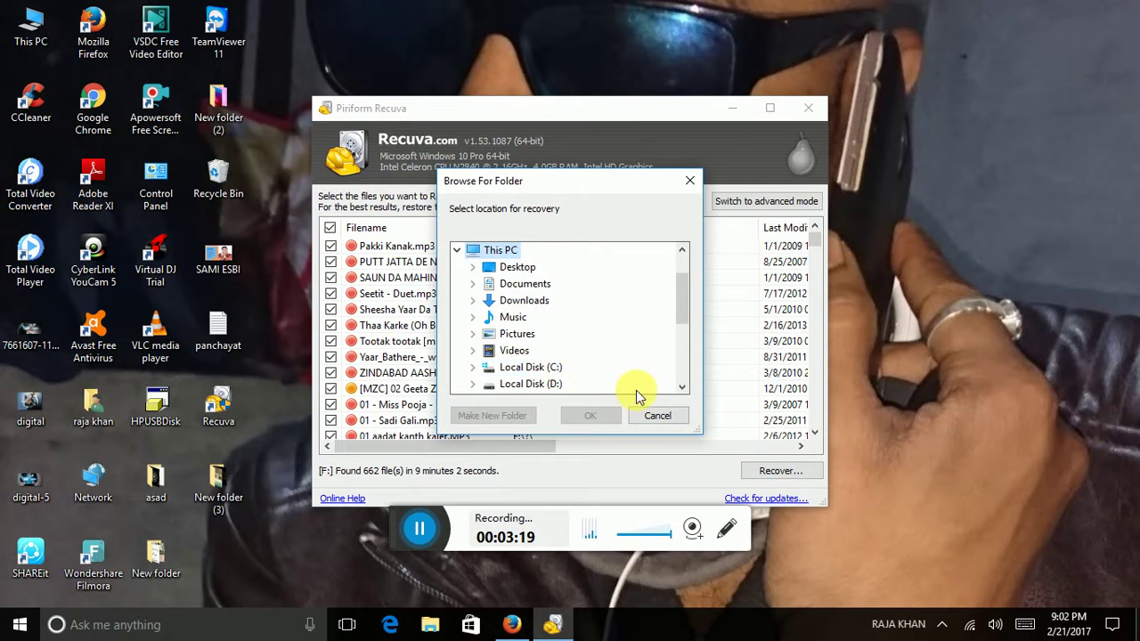
click(682, 388)
click(682, 388)
click(682, 389)
click(681, 388)
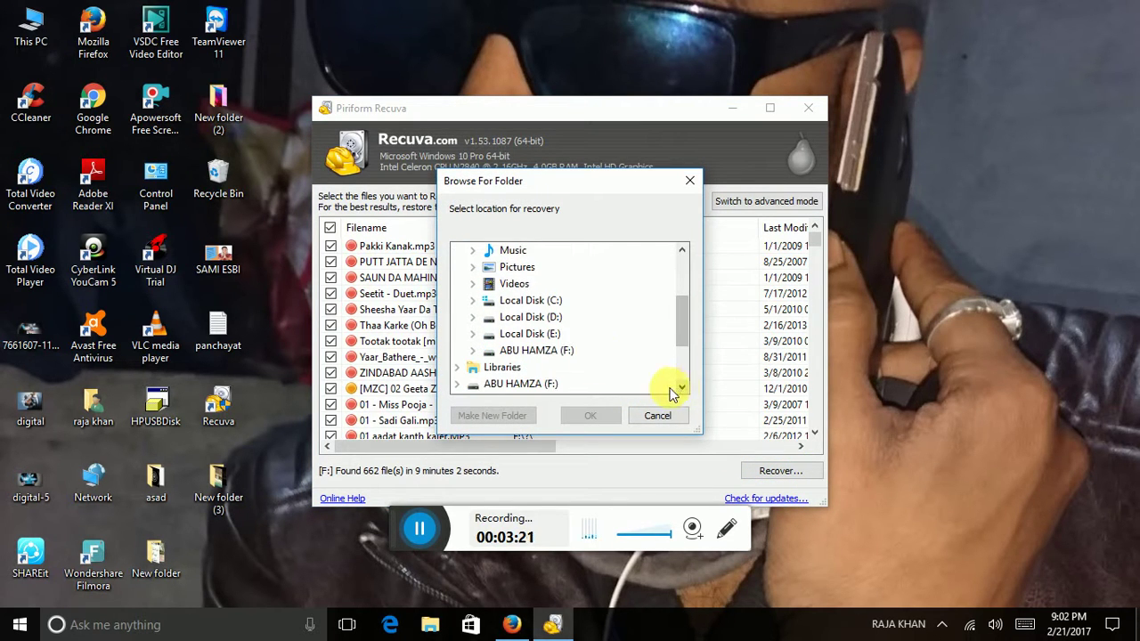
click(554, 352)
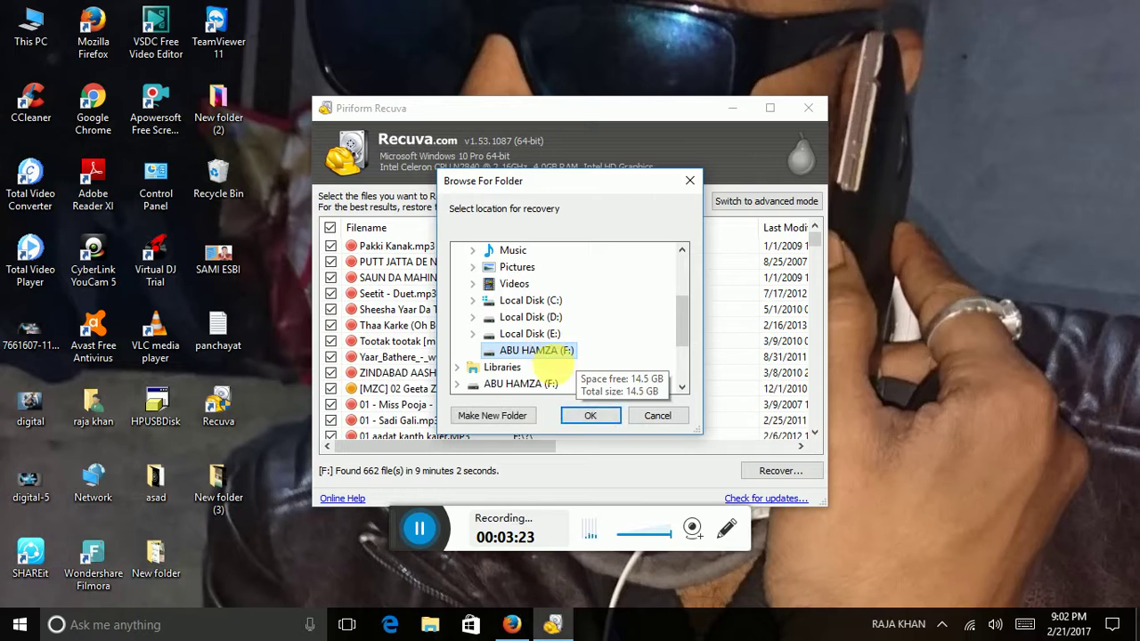
click(581, 419)
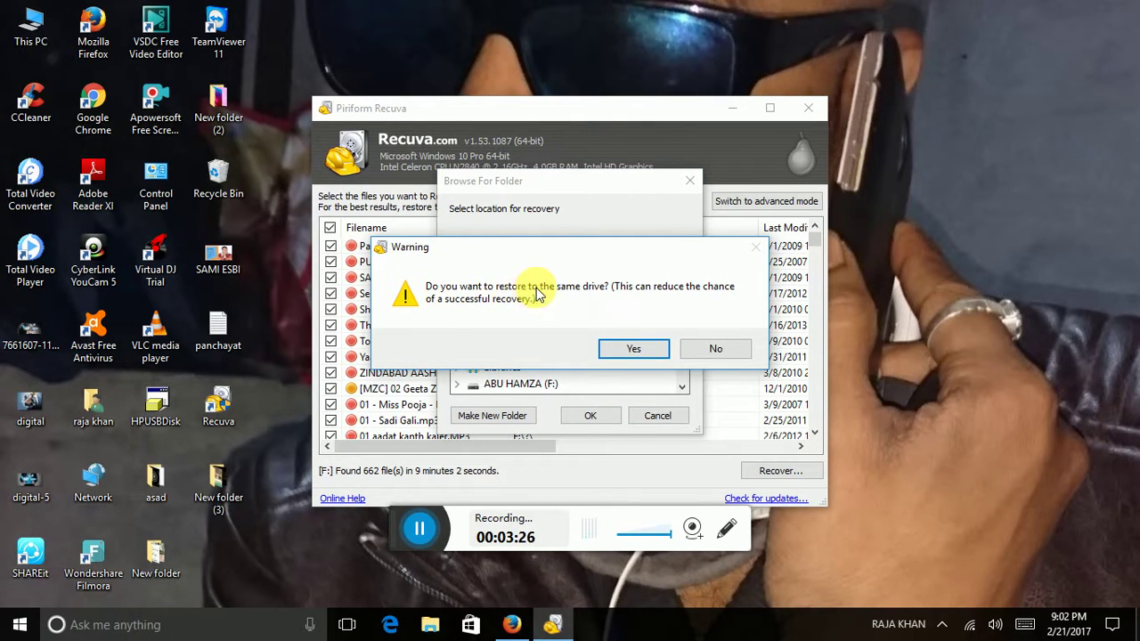
click(630, 349)
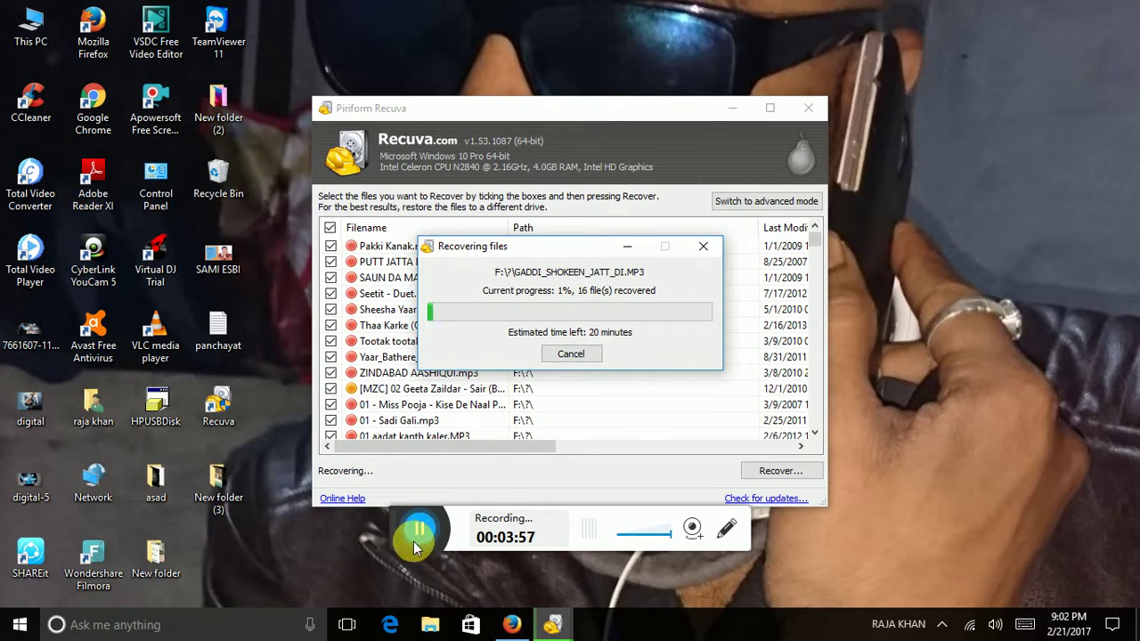
click(415, 535)
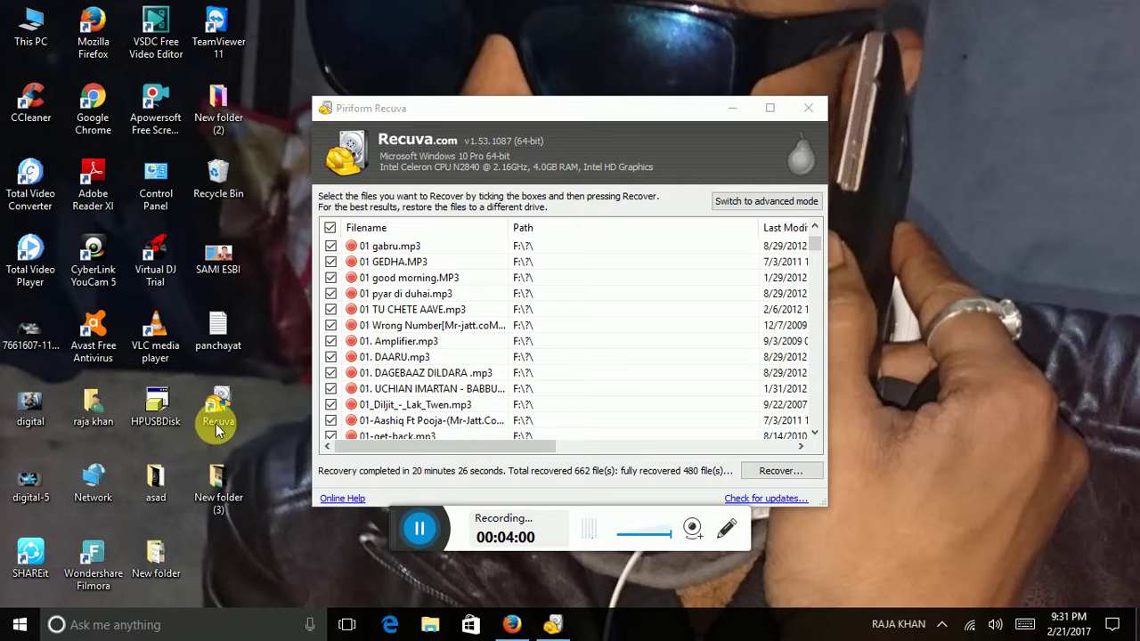
Switch to File Explorer, examine the recovered files on the F: drive through the whole list, and close the window.
double_click(26, 48)
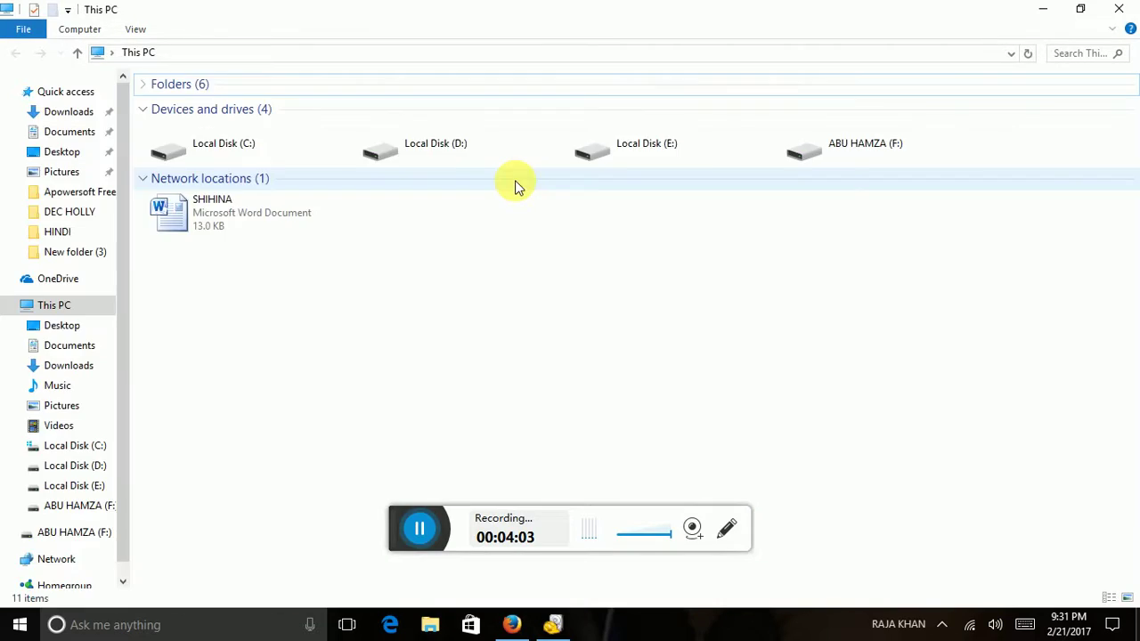
double_click(864, 156)
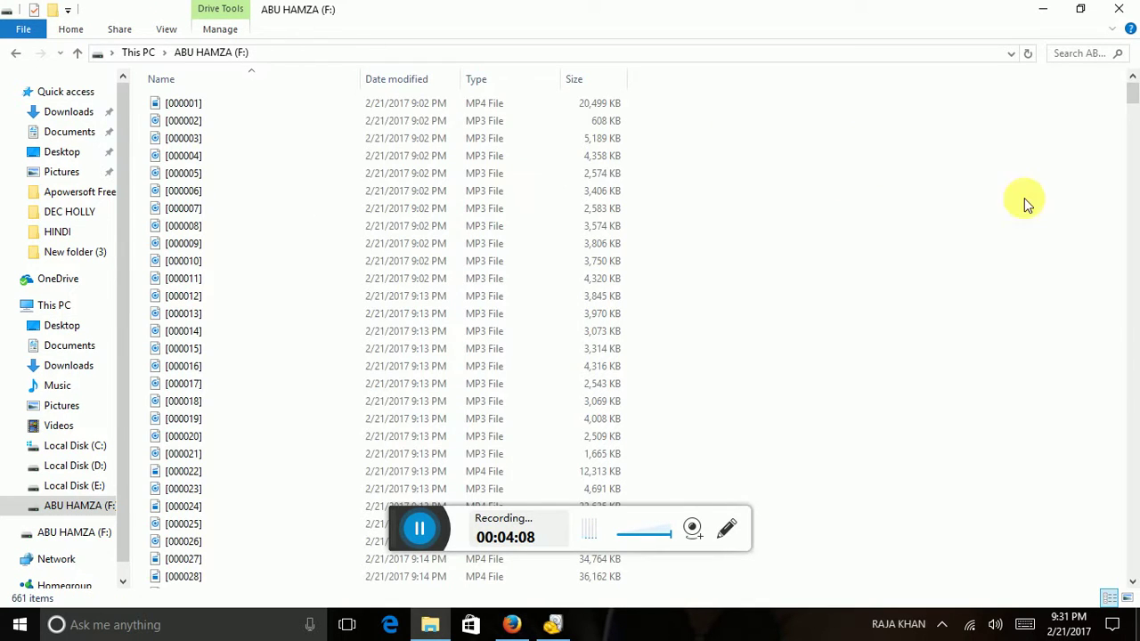
click(1136, 383)
click(1136, 383)
click(1136, 383)
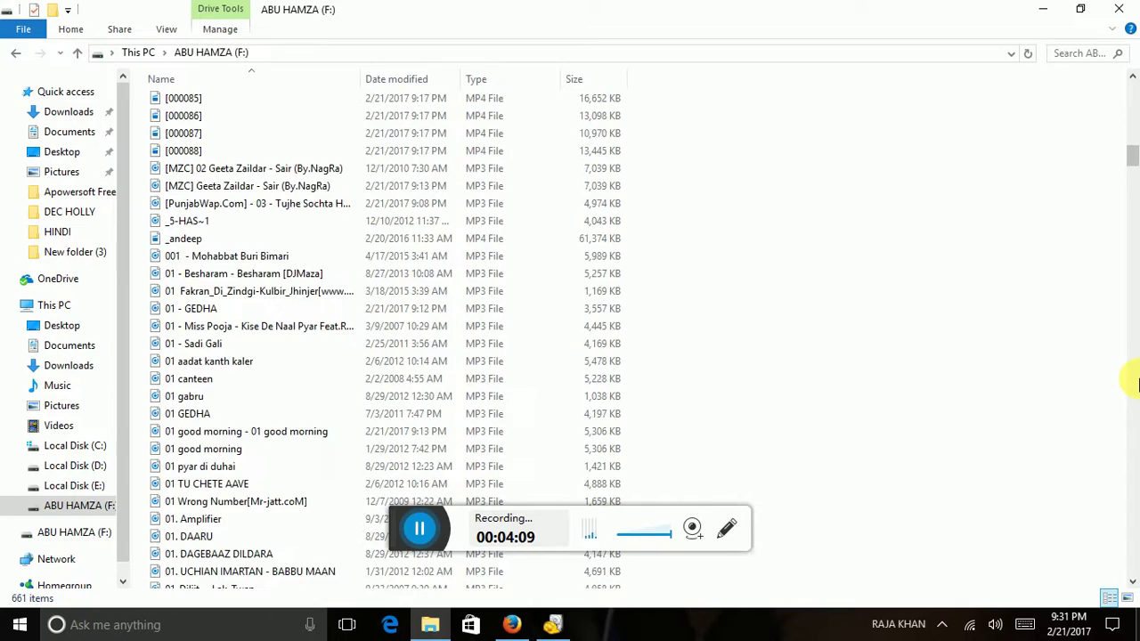
click(1136, 383)
click(1136, 383)
click(1136, 383)
click(1136, 383)
click(1135, 383)
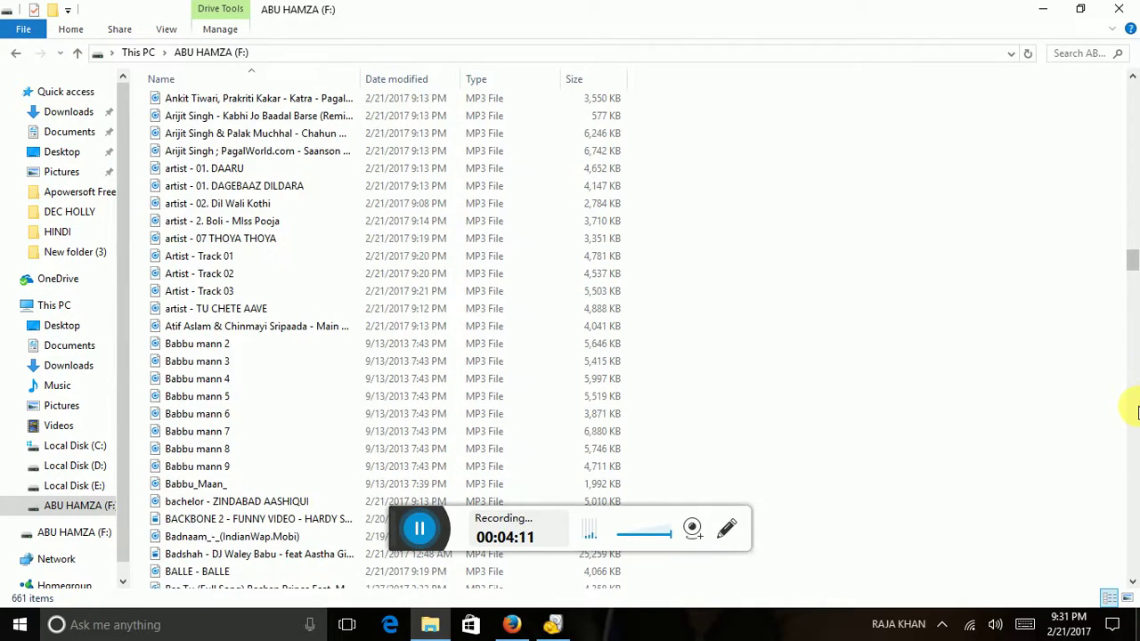
click(1136, 411)
click(1136, 412)
click(1136, 412)
click(1134, 428)
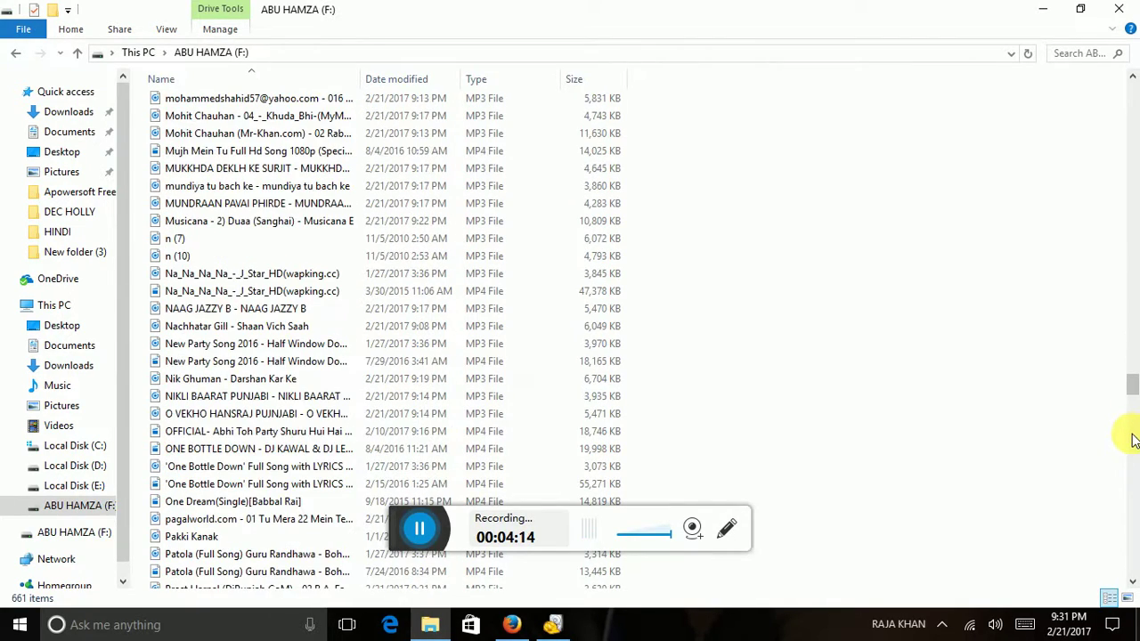
click(1134, 438)
click(1135, 435)
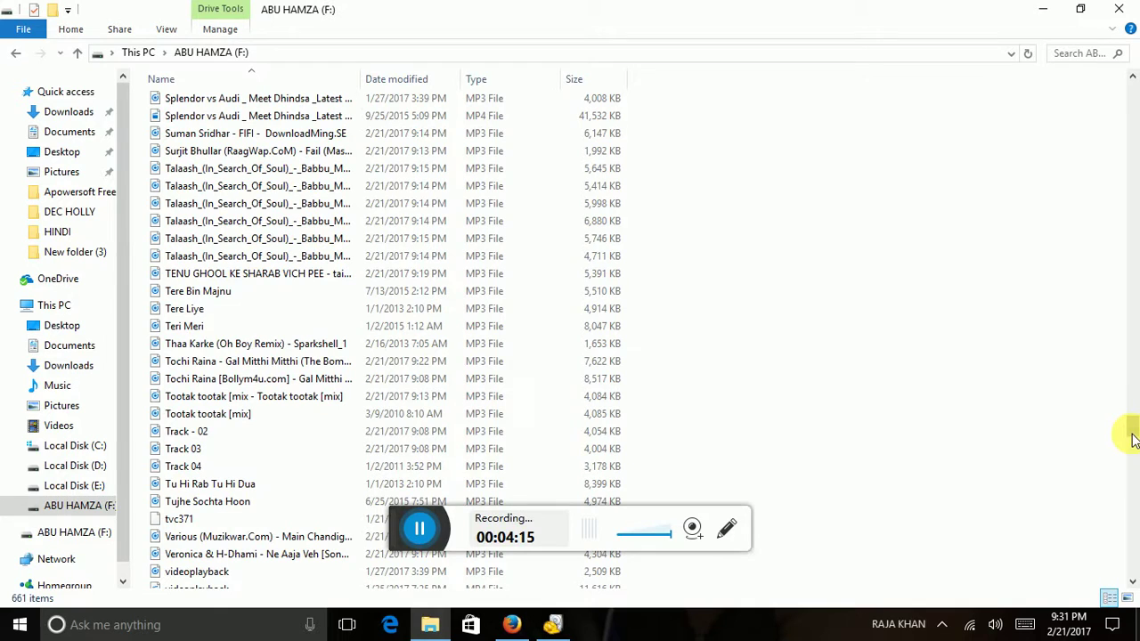
click(1136, 486)
click(1133, 484)
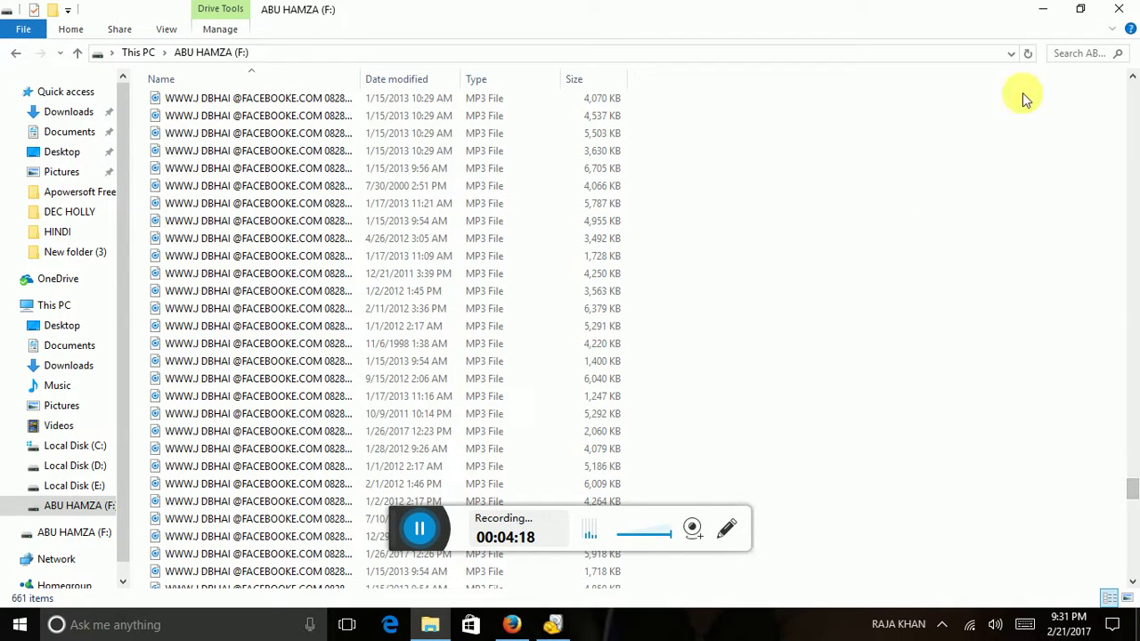
click(1120, 11)
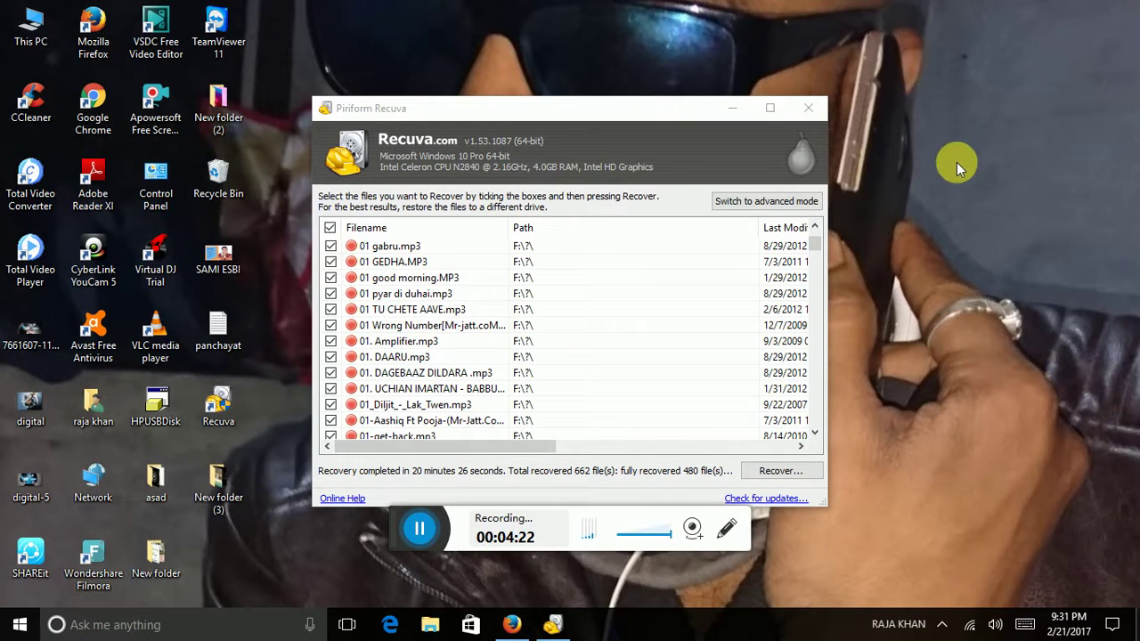